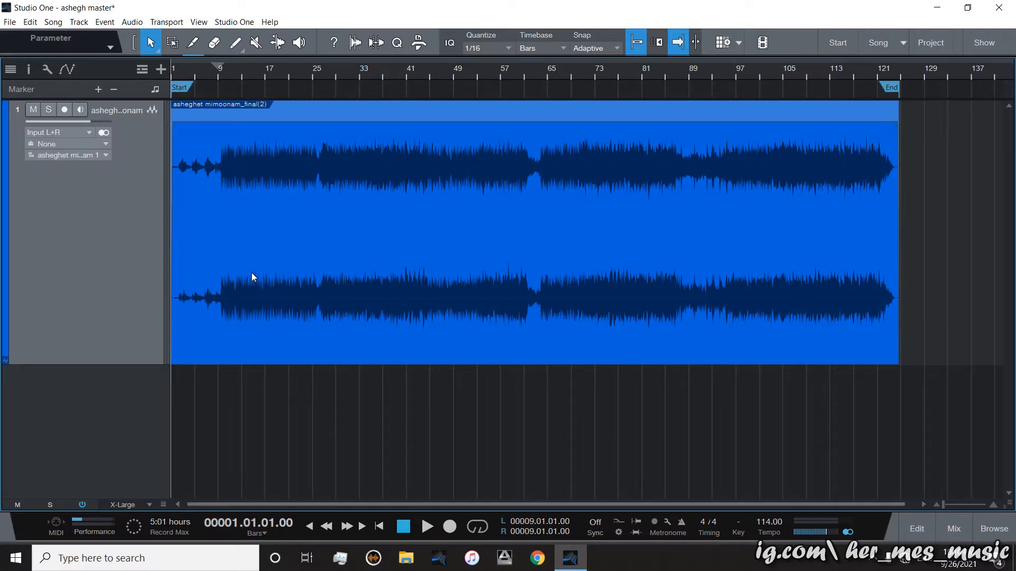
# Play the asheghet mimoonam mix from the start and stop playback around bar 72.
pyautogui.scroll(-2, 247, 264)
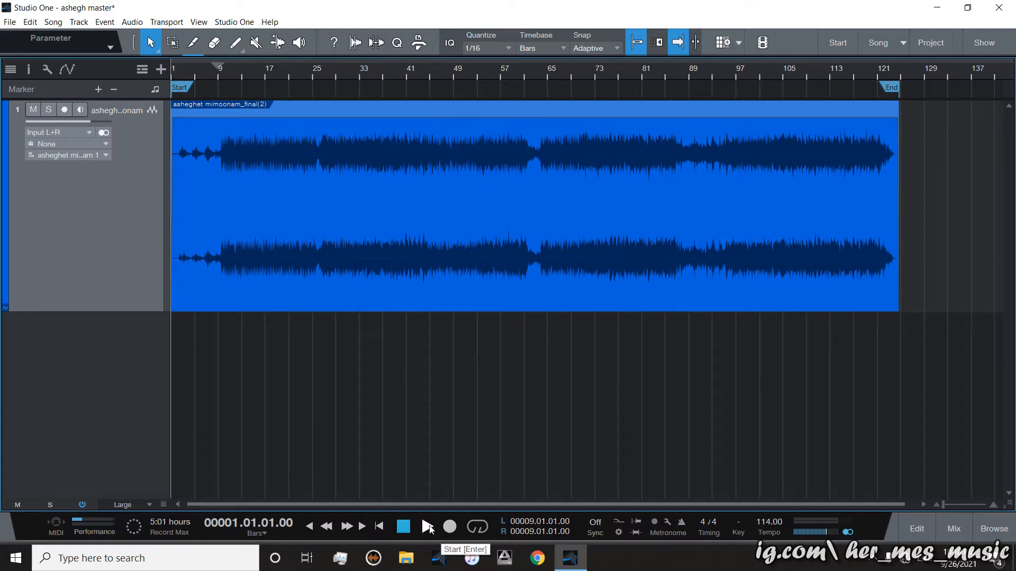
pyautogui.click(427, 527)
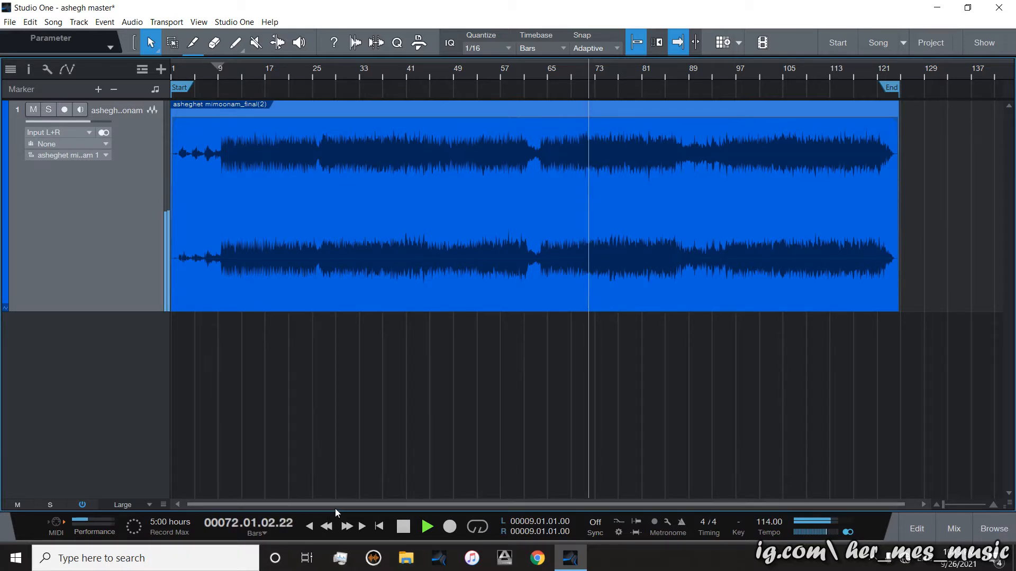
pyautogui.click(404, 528)
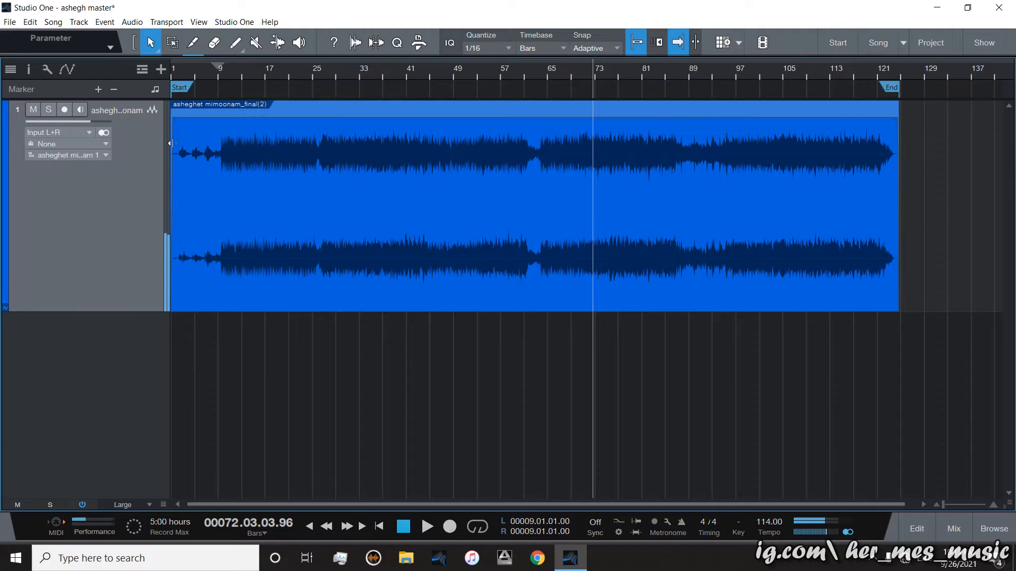
# Show the mixer console and open the soothe2 insert on the asheghet mimoonam channel.
pyautogui.click(964, 540)
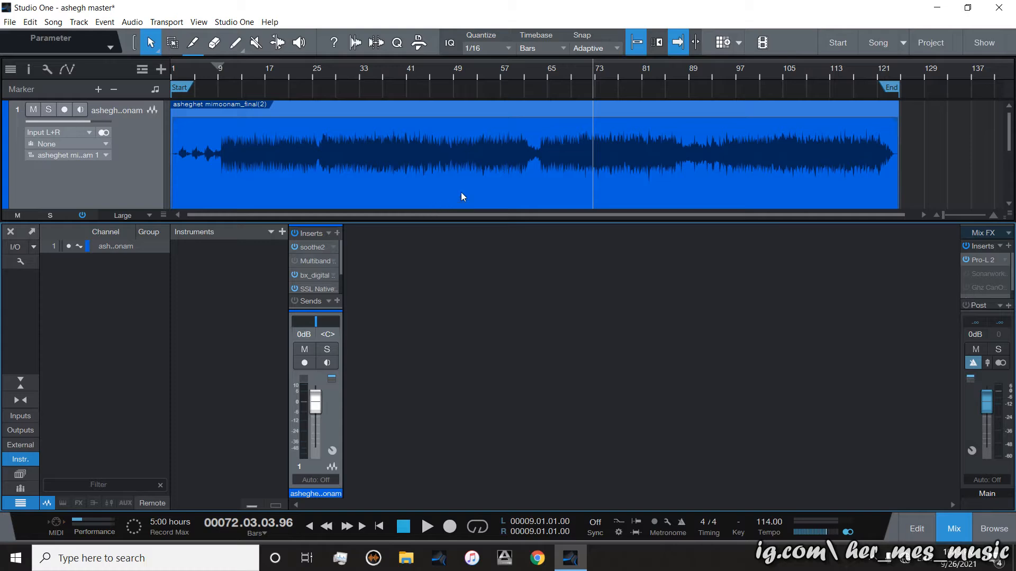
pyautogui.scroll(3, 513, 151)
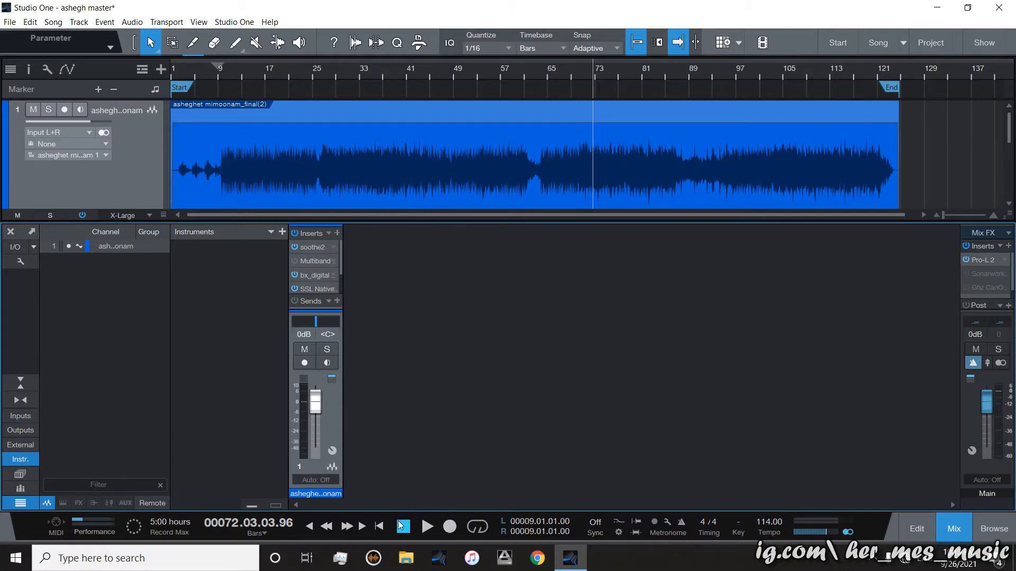
pyautogui.click(307, 247)
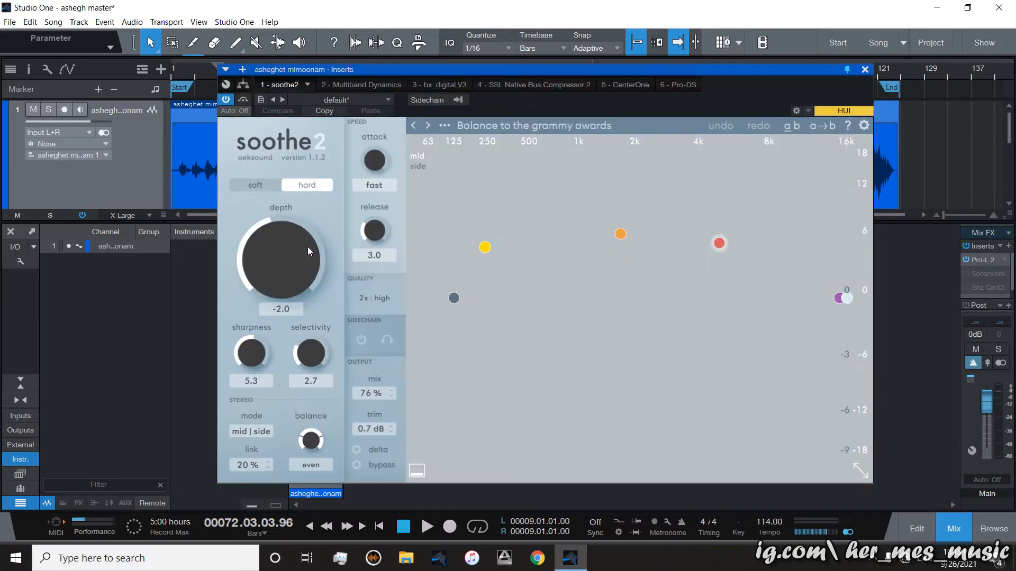
pyautogui.moveTo(602, 71); pyautogui.dragTo(674, 27)
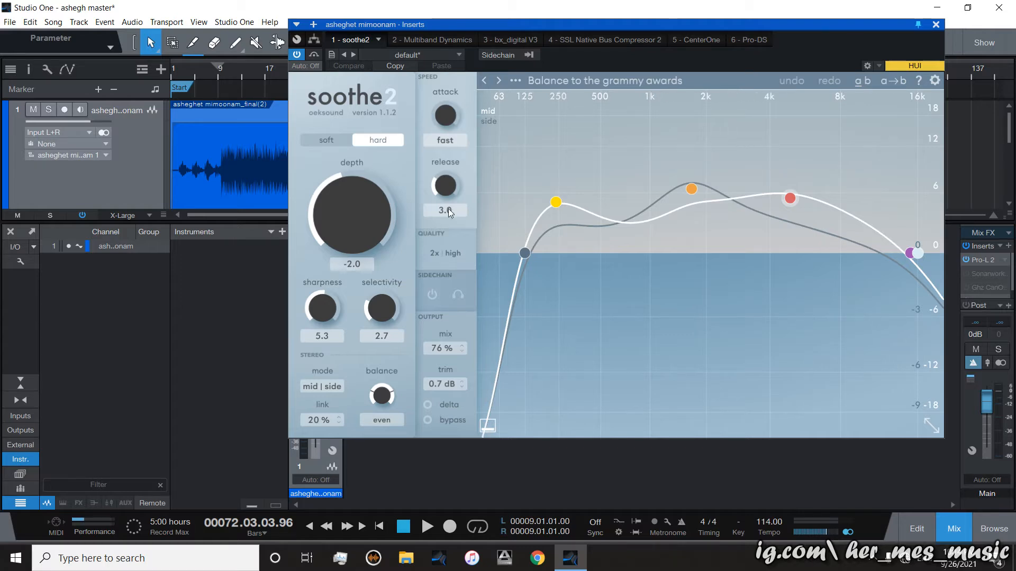
# Play the song from around bar 11 and monitor only soothe2's delta signal.
pyautogui.press('space')
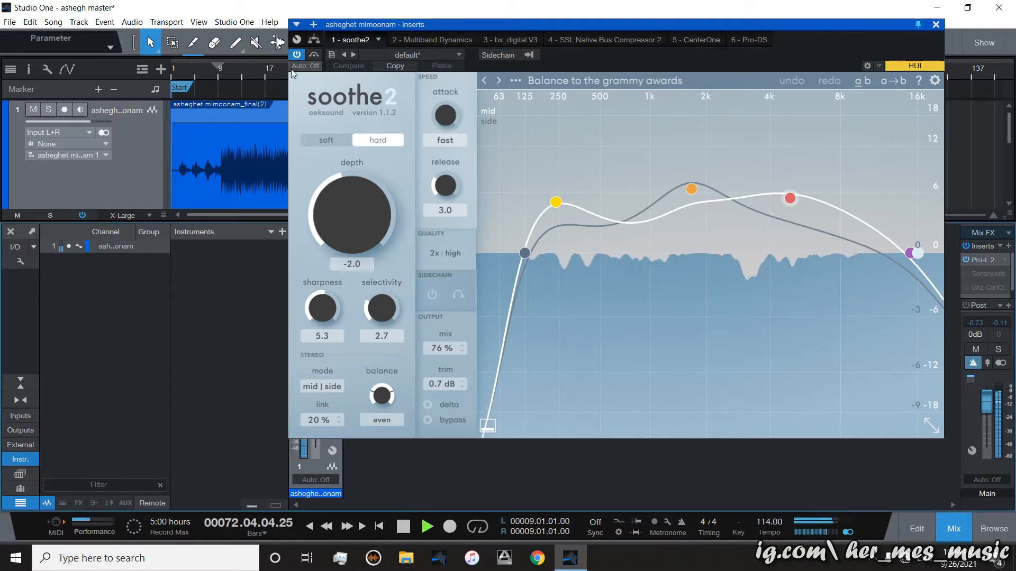
pyautogui.click(236, 75)
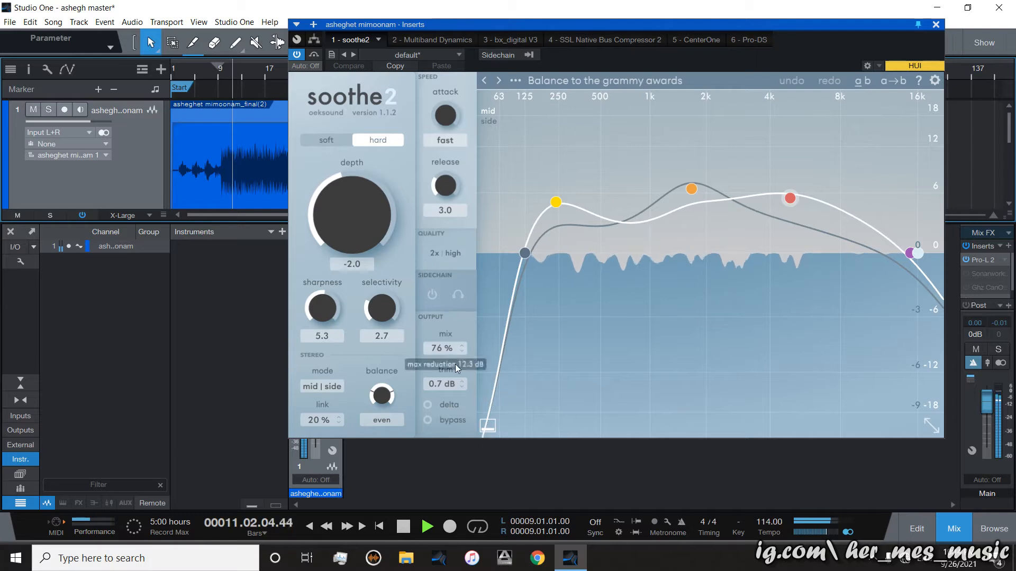
pyautogui.click(427, 404)
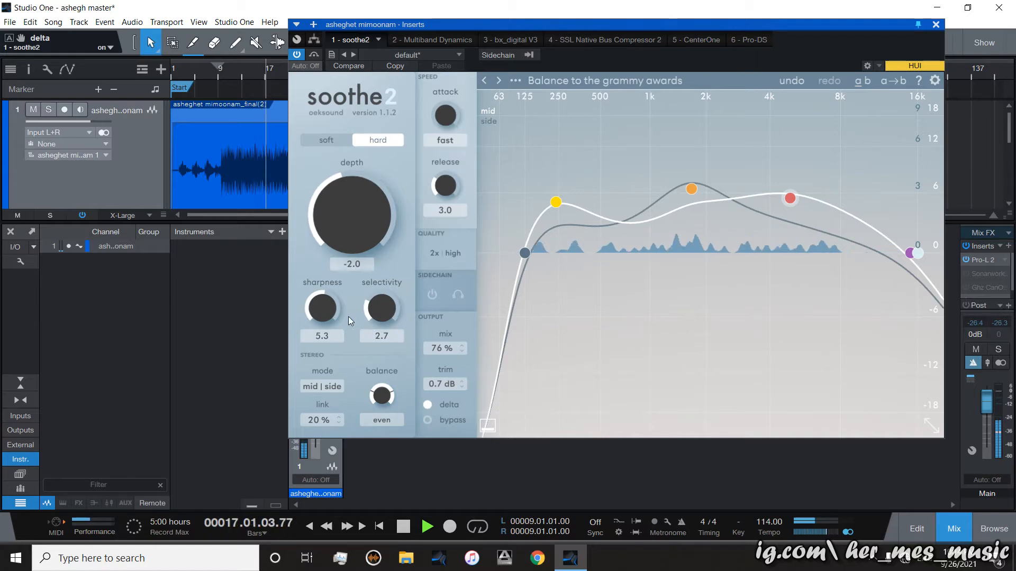
# Set soothe2's sharpness to 5.6 and its depth to -1.1, and turn off delta monitoring.
pyautogui.moveTo(331, 319); pyautogui.dragTo(324, 304)
pyautogui.moveTo(401, 317)
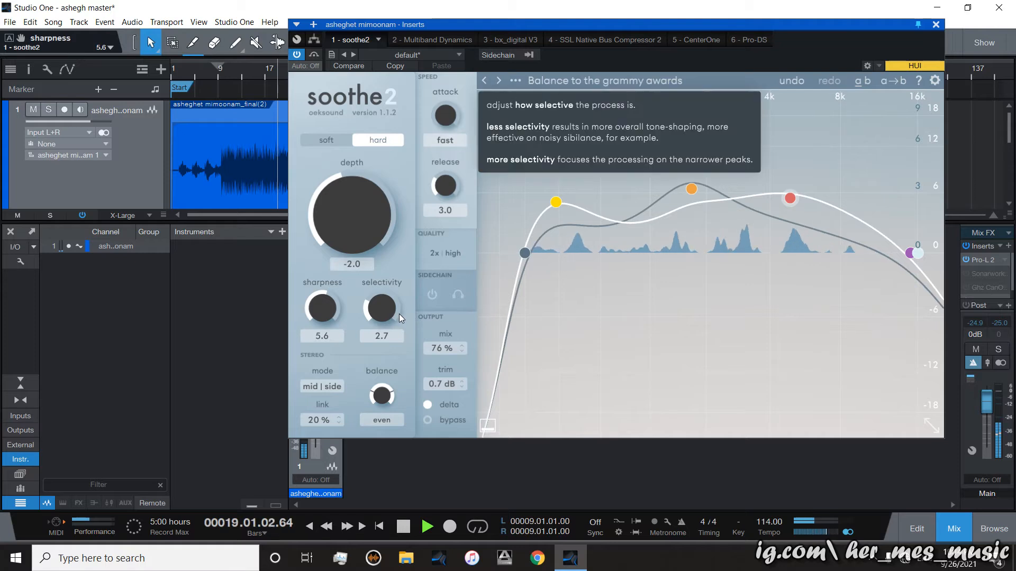
pyautogui.moveTo(345, 224); pyautogui.dragTo(343, 216)
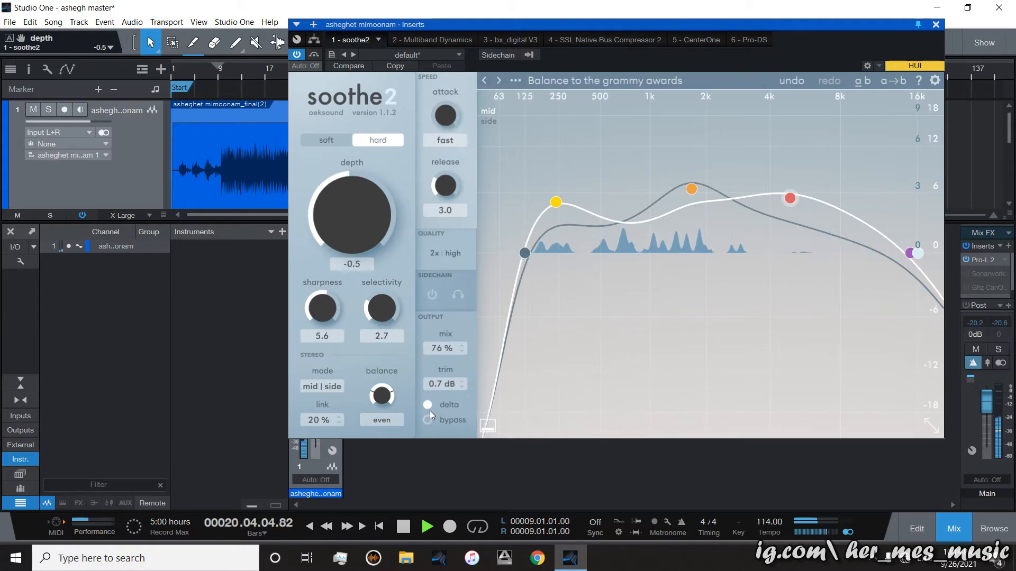
pyautogui.moveTo(358, 252); pyautogui.dragTo(360, 259)
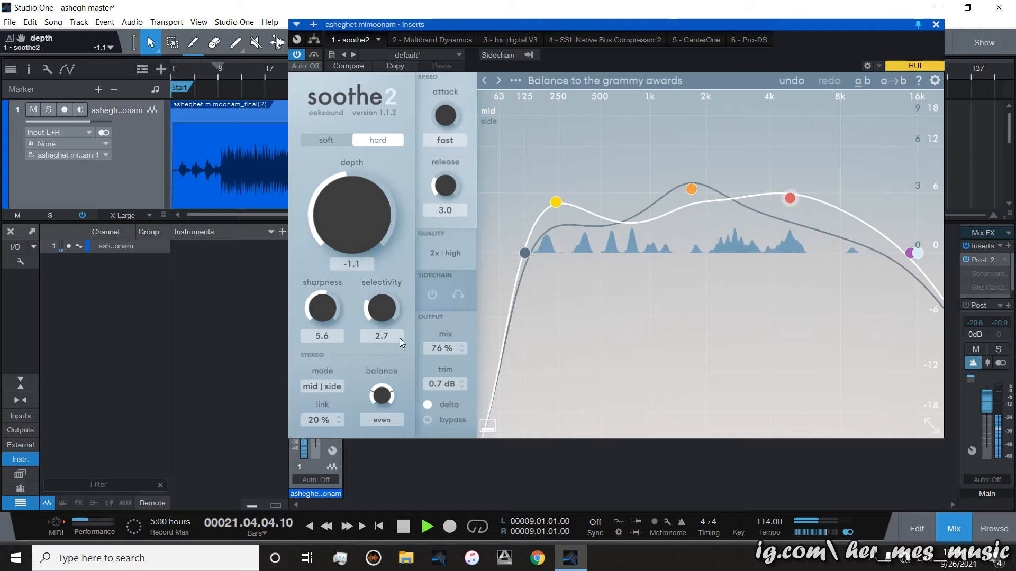
pyautogui.moveTo(431, 405)
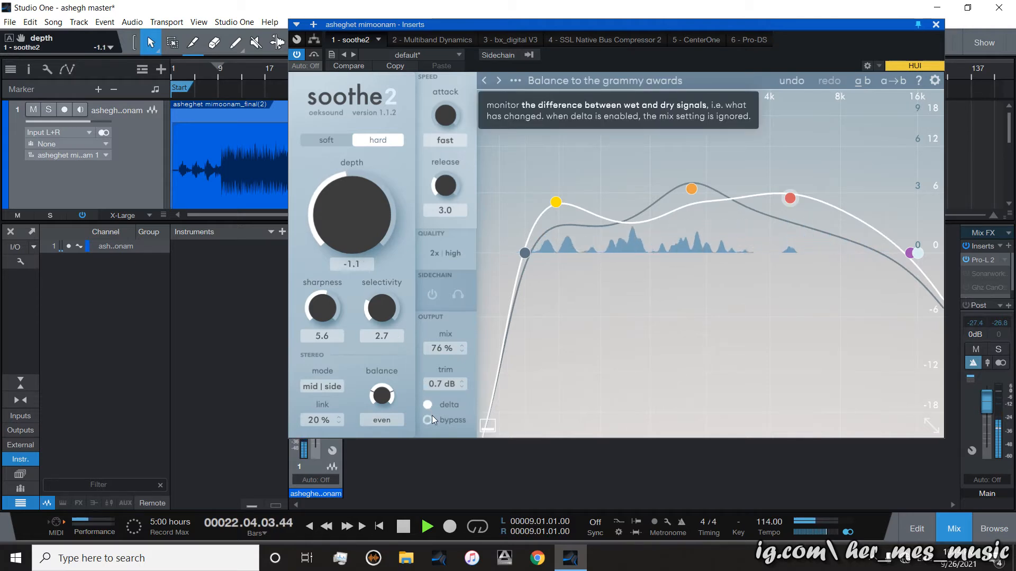
pyautogui.click(427, 406)
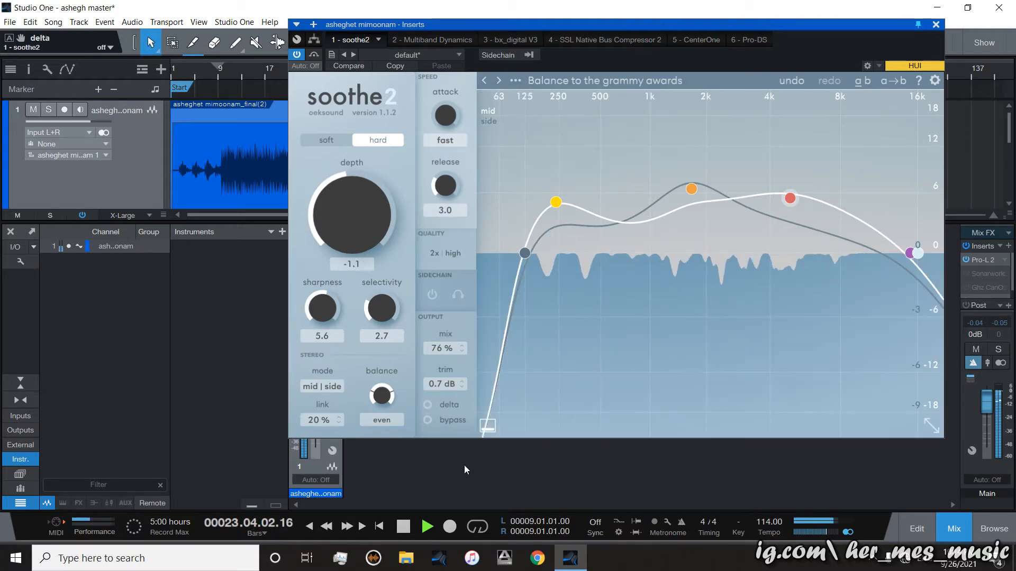
# Compare the mix with soothe2 bypassed and active during playback, and stop the song.
pyautogui.moveTo(446, 421)
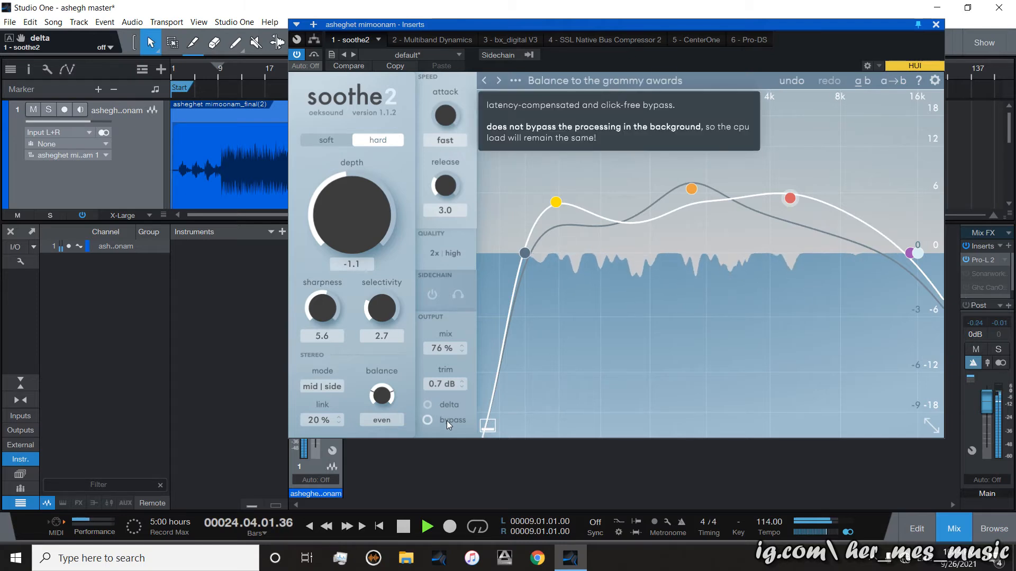
pyautogui.click(446, 420)
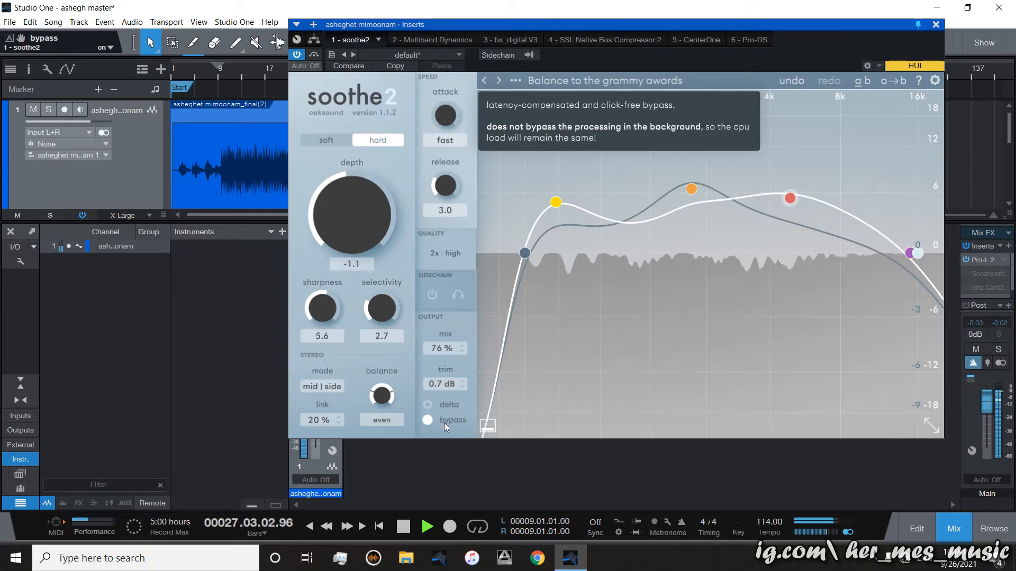
pyautogui.click(444, 422)
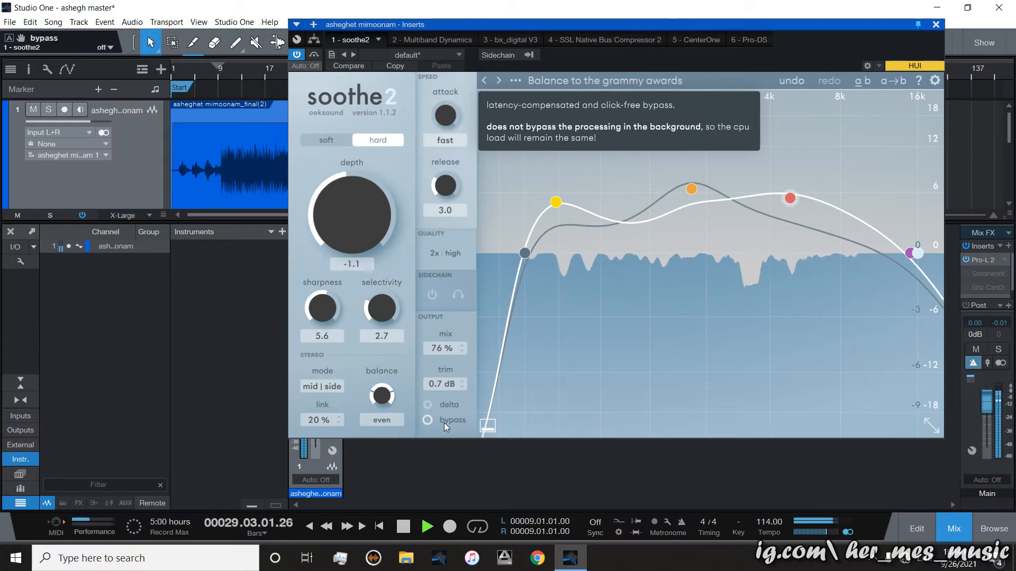
pyautogui.press('space')
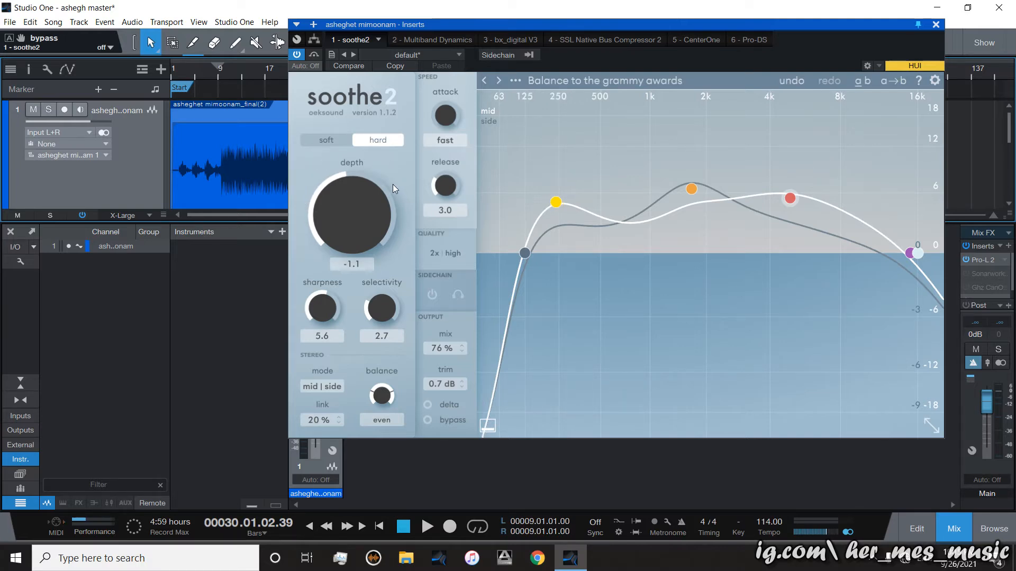
# Remove the Multiband Dynamics plug-in from the channel's inserts.
pyautogui.moveTo(550, 22); pyautogui.dragTo(662, 3)
pyautogui.click(550, 21)
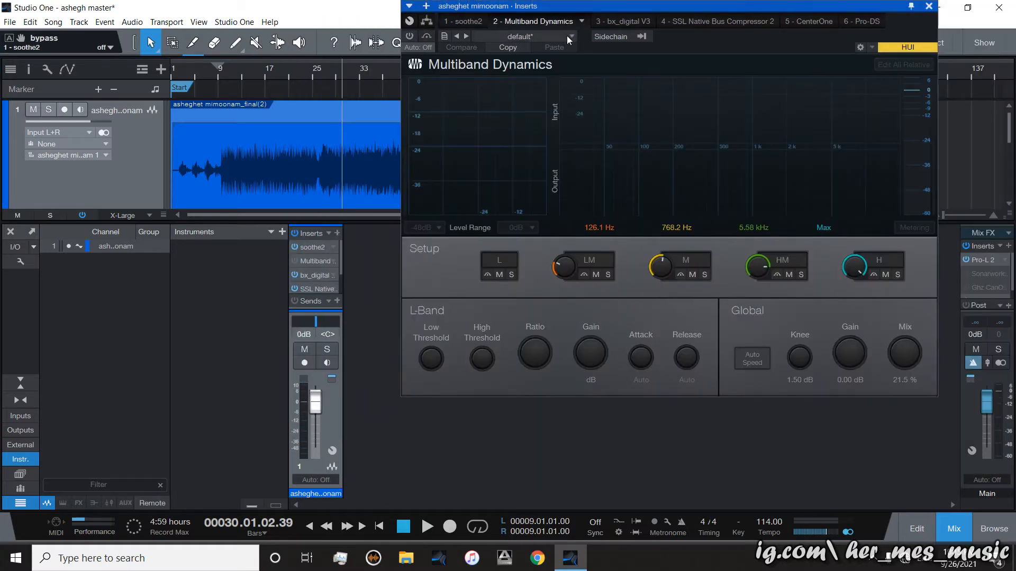
pyautogui.click(582, 21)
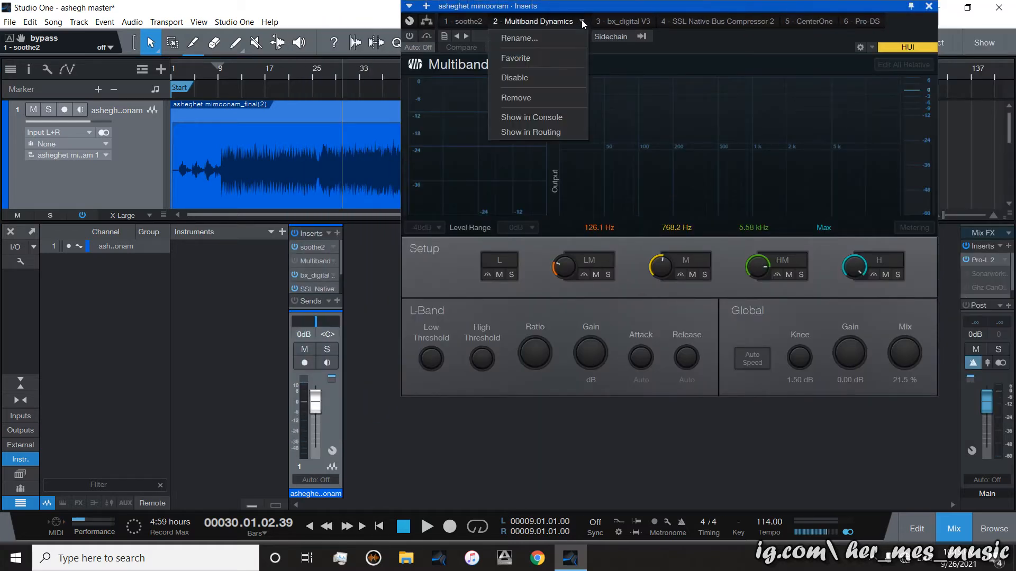
pyautogui.click(538, 91)
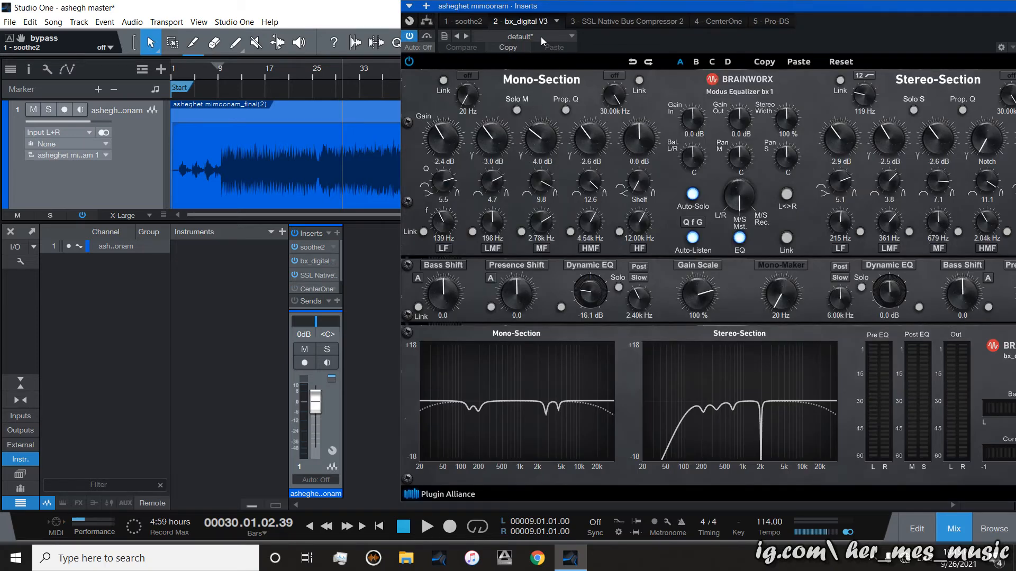
# Try a stereo width of 108 % in bx_digital V3 and reset it to 100 %.
pyautogui.moveTo(691, 9); pyautogui.dragTo(534, 9)
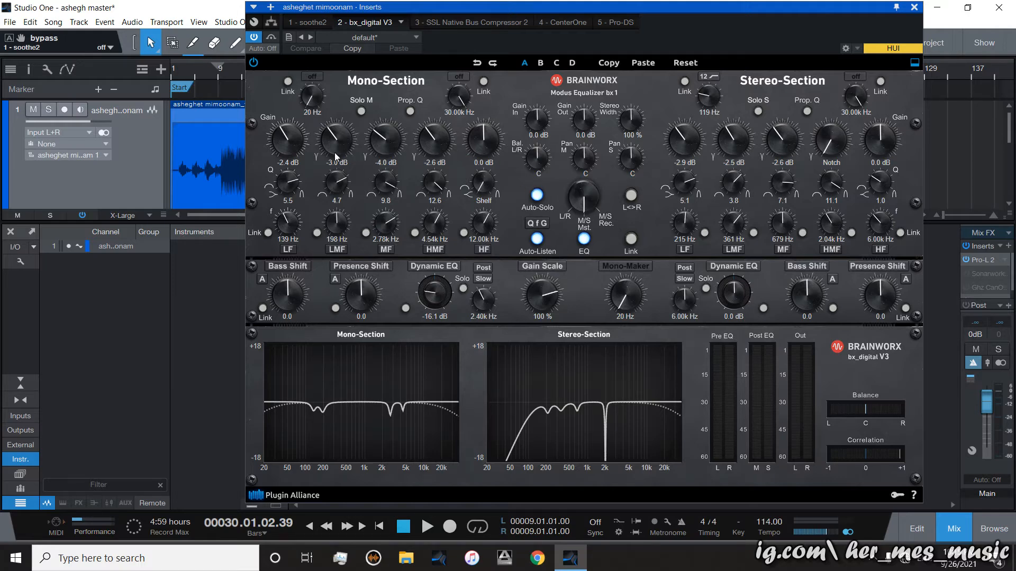
pyautogui.moveTo(431, 5); pyautogui.dragTo(523, 32)
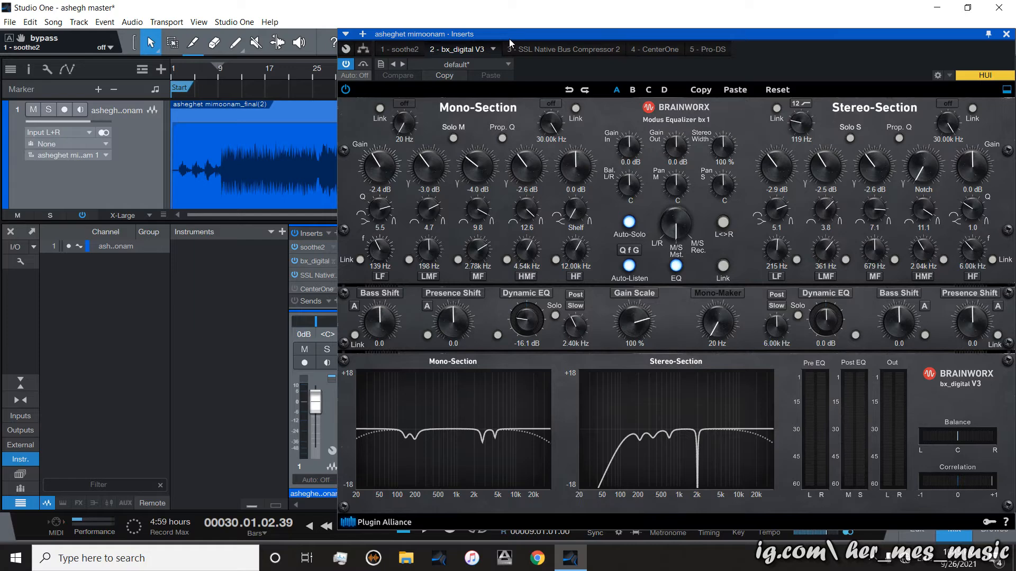
pyautogui.moveTo(510, 41); pyautogui.dragTo(379, 33)
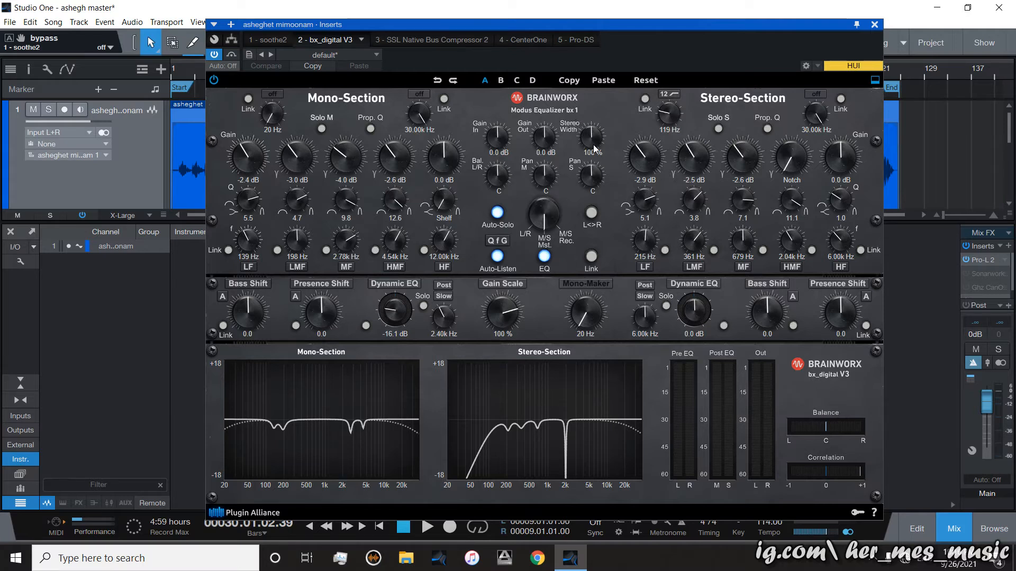
pyautogui.moveTo(595, 148); pyautogui.dragTo(593, 141)
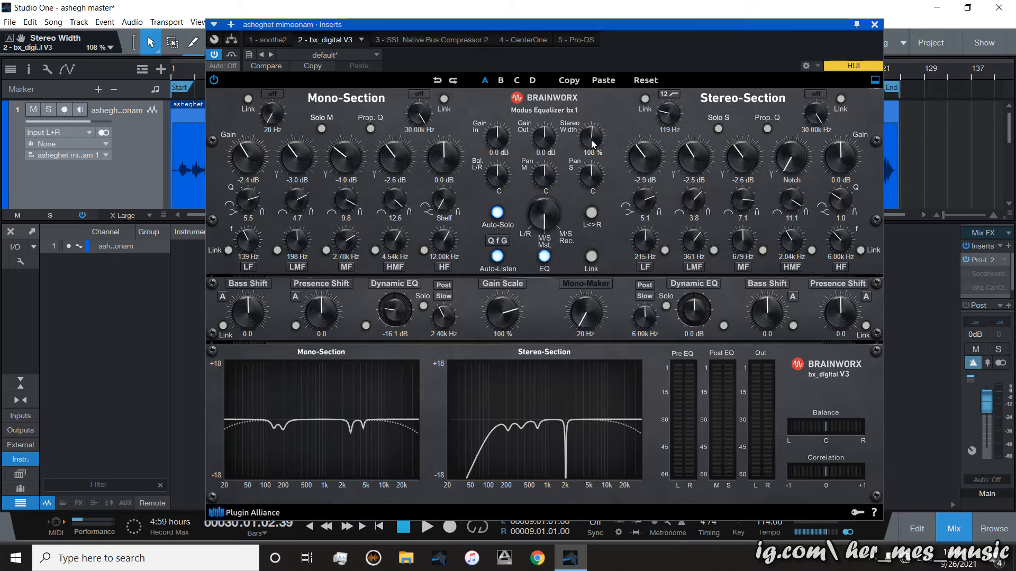
pyautogui.keyDown('ctrl'); pyautogui.click(593, 141); pyautogui.keyUp('ctrl')
# Play the song and audition the LMF, MF and HMF frequency bands of the bx_digital V3 mono section.
pyautogui.moveTo(614, 26); pyautogui.dragTo(1013, 24)
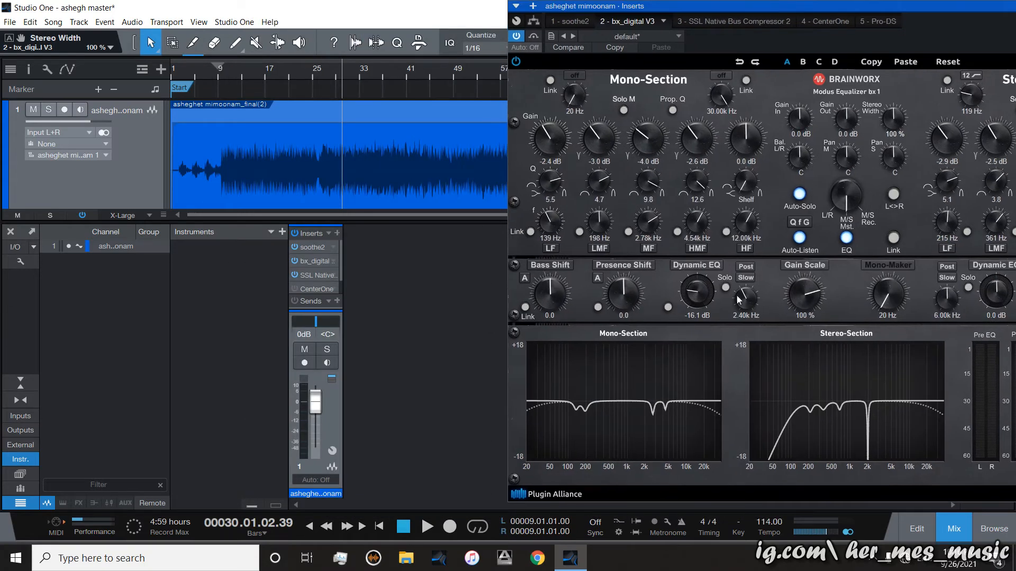
pyautogui.click(428, 526)
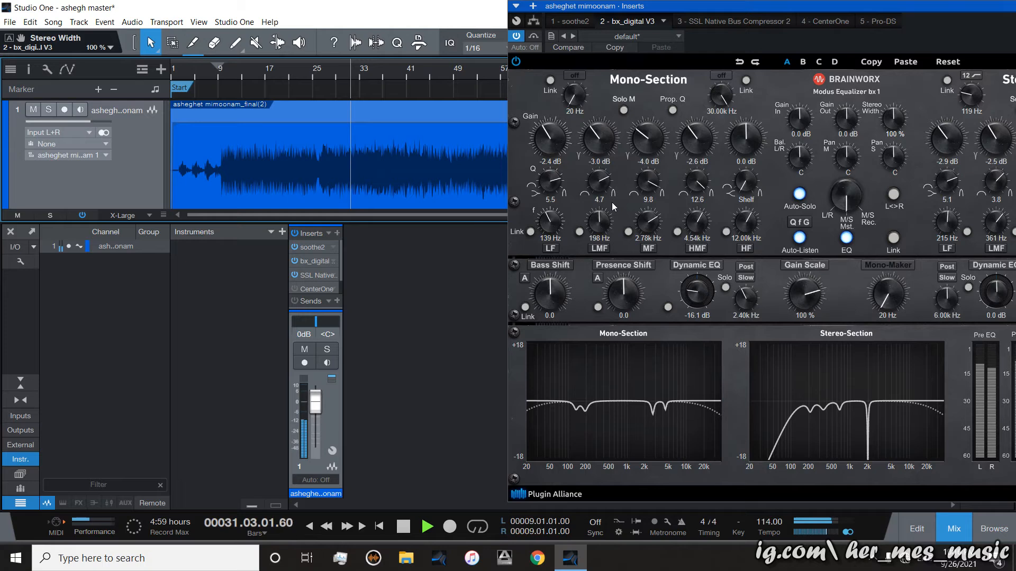
pyautogui.click(601, 220)
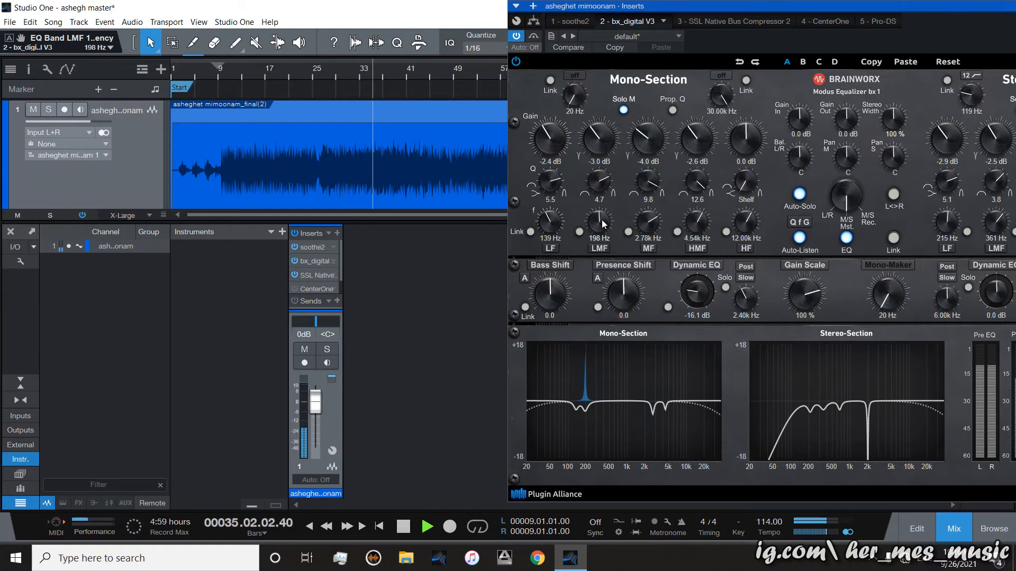
pyautogui.moveTo(646, 223); pyautogui.dragTo(699, 224)
# Audition the stereo section's 215 Hz LF band, set its gain to -3.6 dB and Q to 4.0, and stop playback.
pyautogui.moveTo(892, 6); pyautogui.dragTo(655, 36)
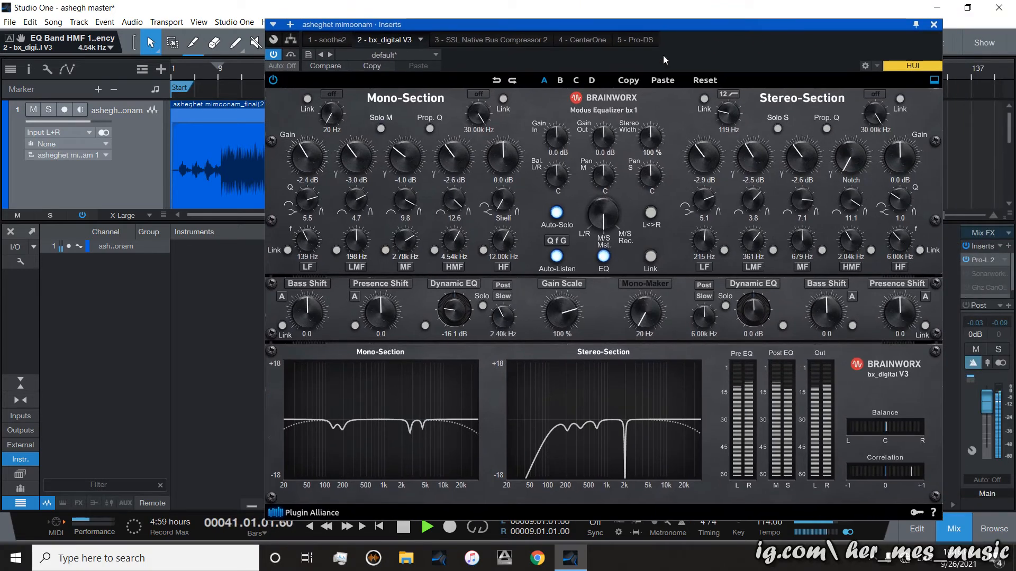
pyautogui.moveTo(757, 254); pyautogui.dragTo(699, 245)
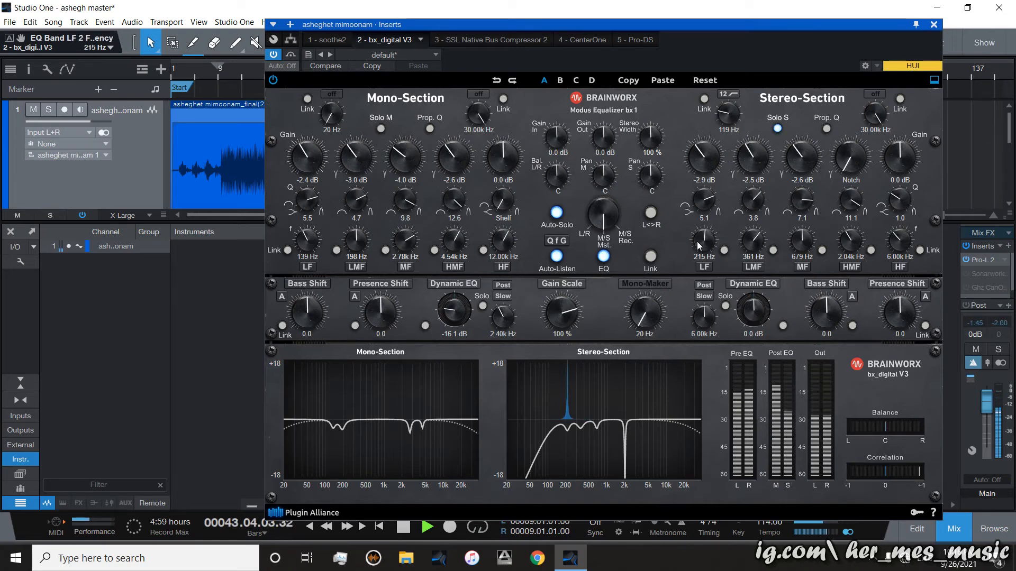
pyautogui.moveTo(703, 202)
pyautogui.mouseDown()
pyautogui.moveTo(704, 174)
pyautogui.moveTo(710, 190)
pyautogui.mouseUp()
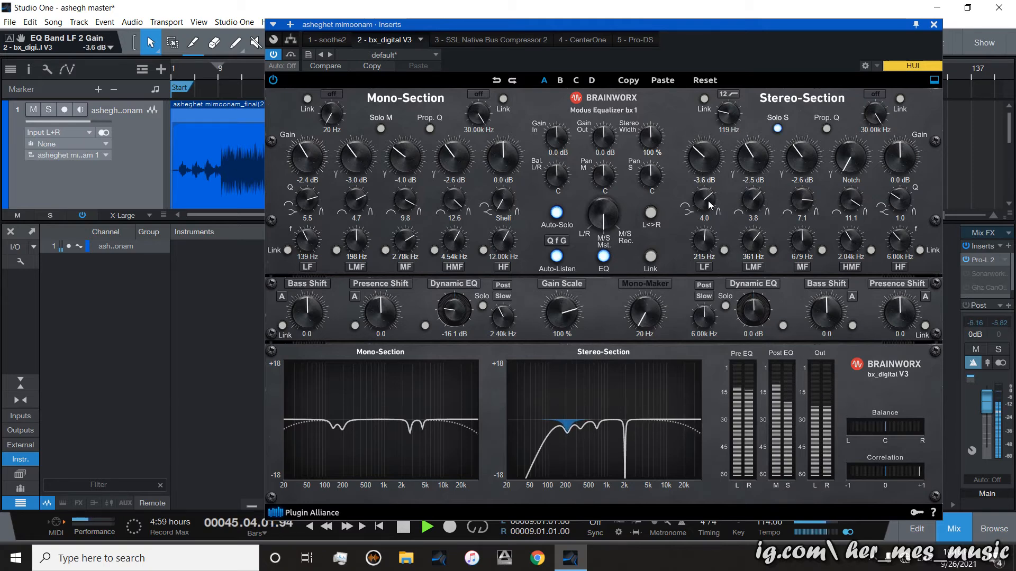
pyautogui.press('space')
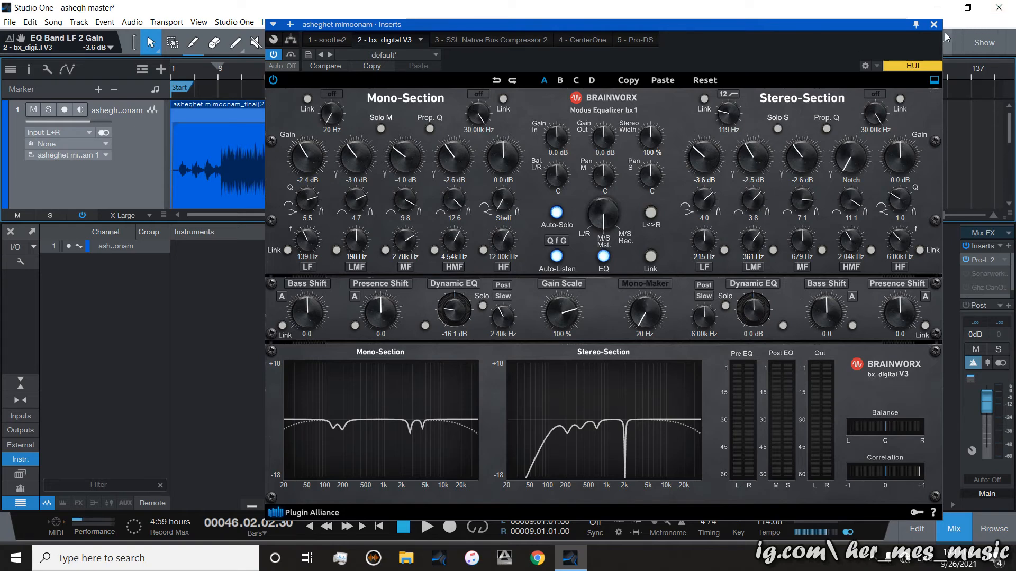
# Open the SSL Native Bus Compressor 2 insert and move its window clear of the channel strip.
pyautogui.click(504, 41)
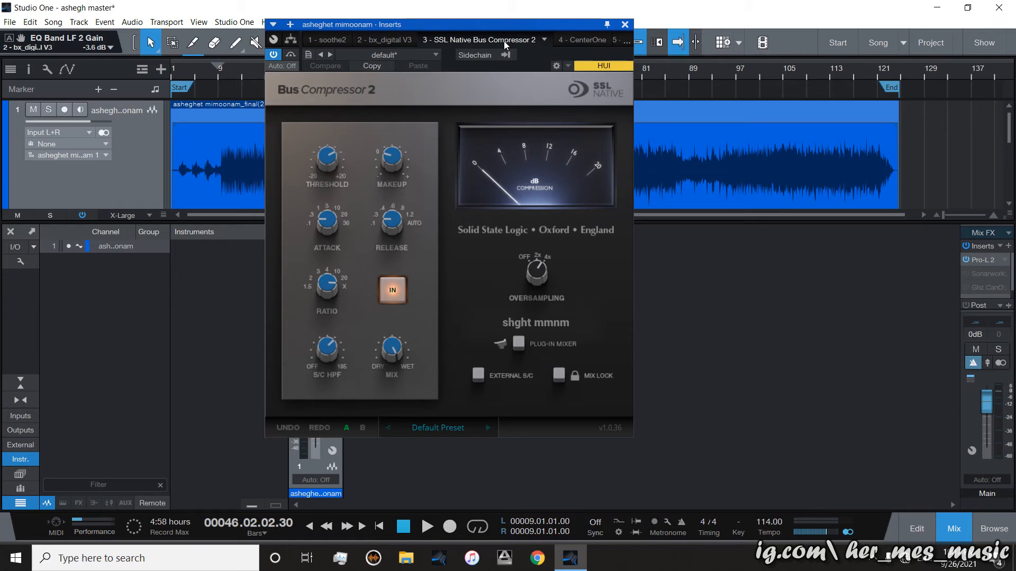
pyautogui.moveTo(502, 26); pyautogui.dragTo(685, 38)
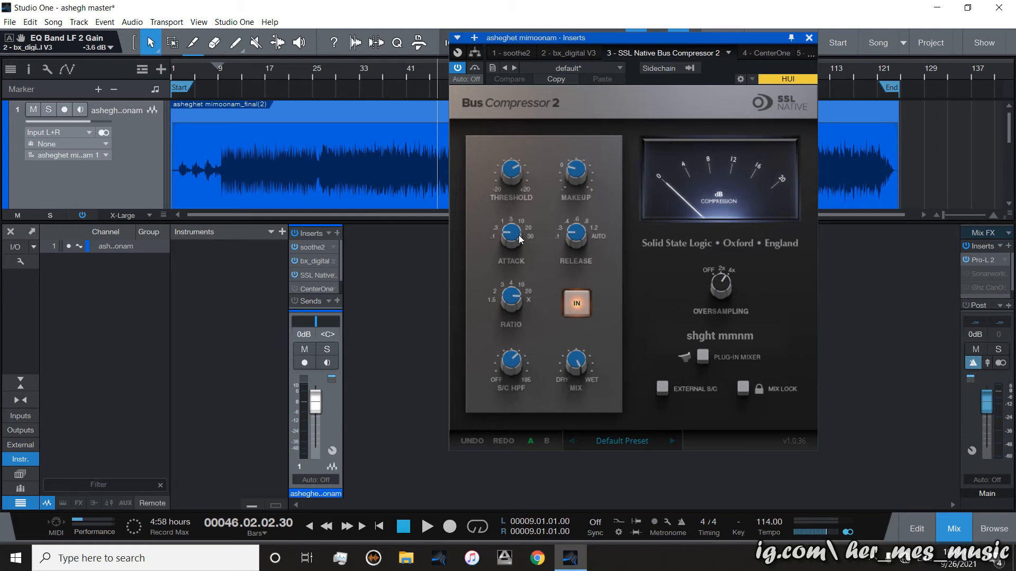
# Play the song through the SSL Native Bus Compressor 2, set its threshold to 9.0 dB, and stop playback.
pyautogui.click(424, 531)
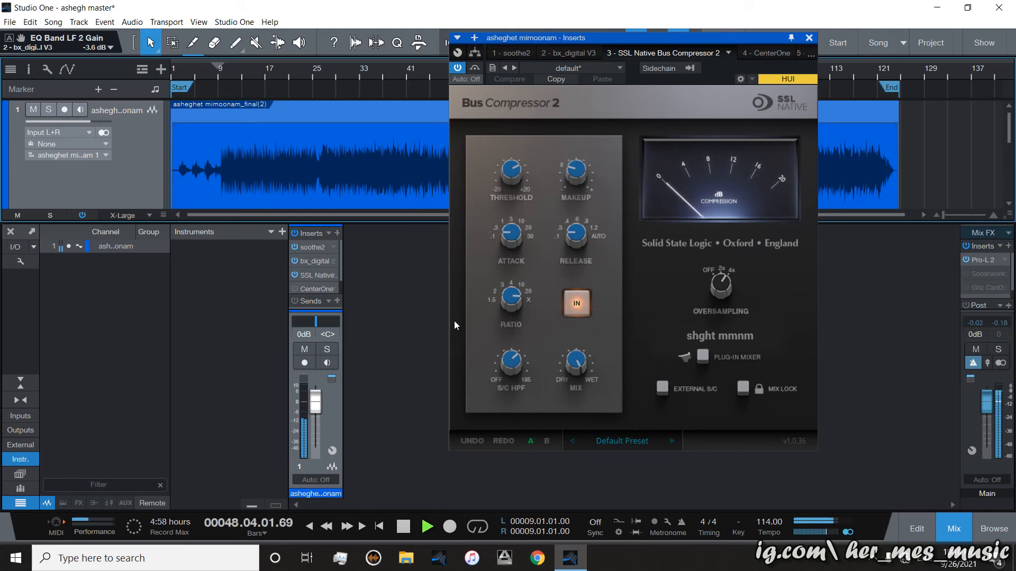
pyautogui.moveTo(499, 176)
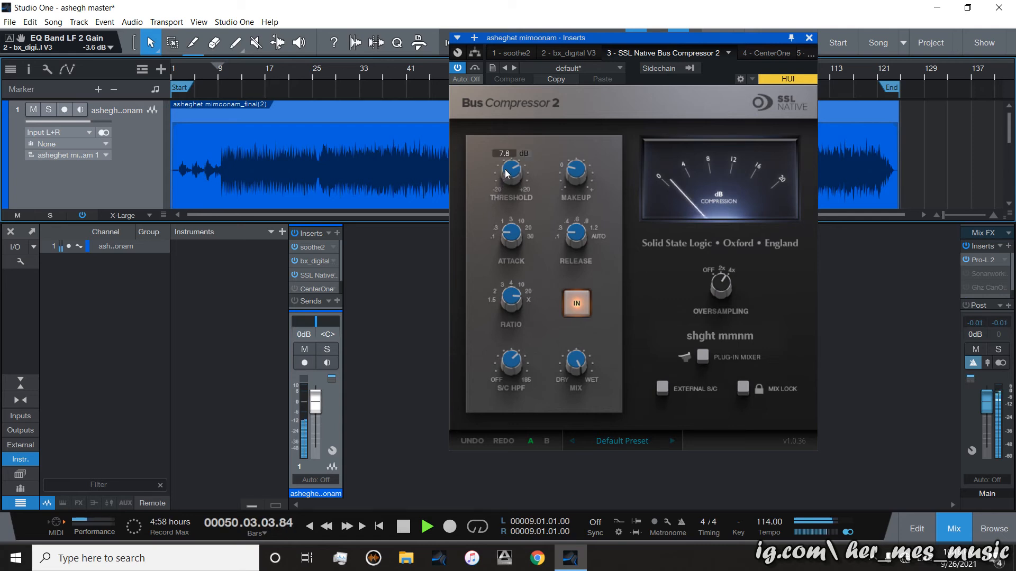
pyautogui.moveTo(512, 180); pyautogui.dragTo(512, 179)
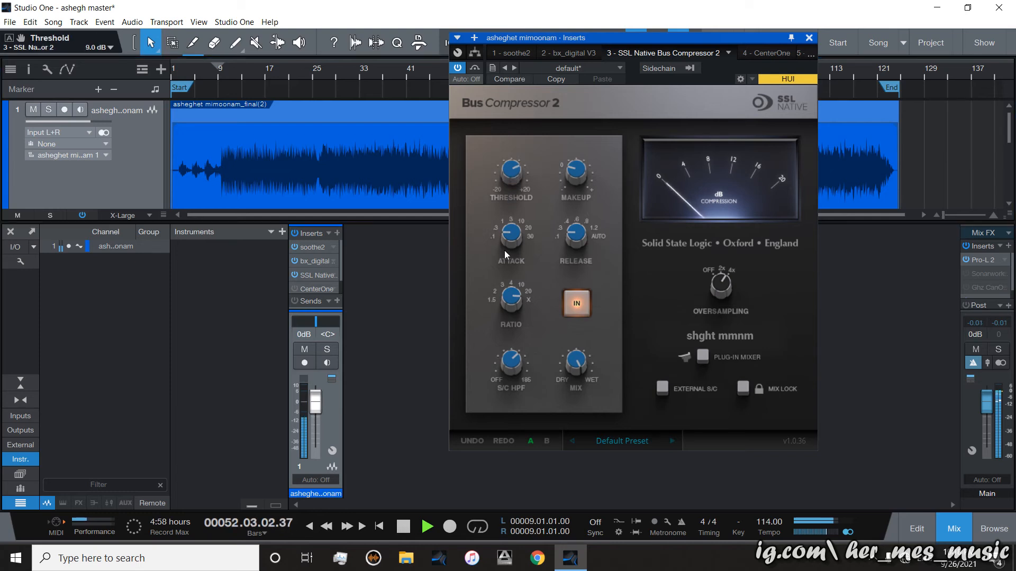
pyautogui.moveTo(566, 569)
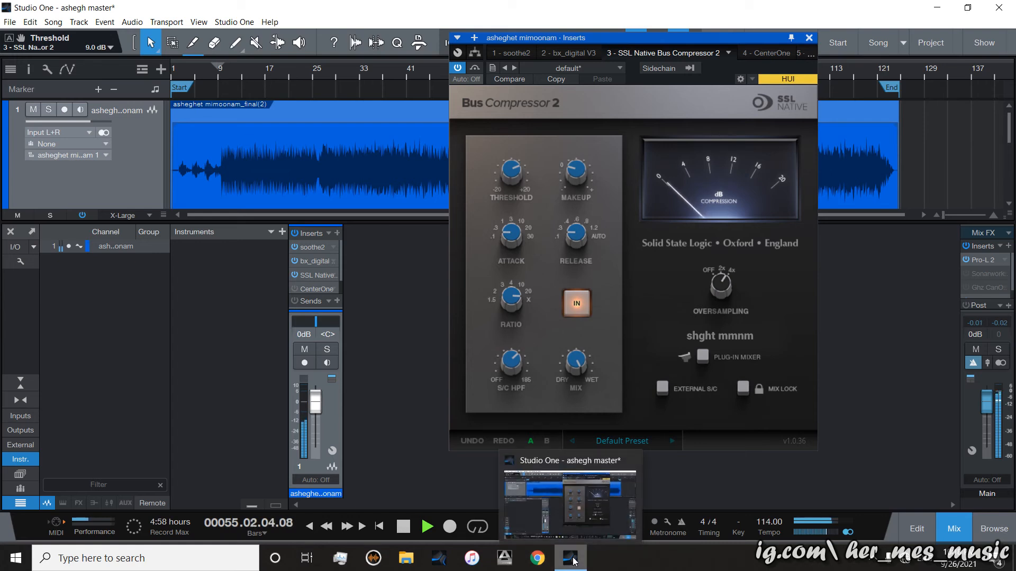
pyautogui.click(403, 527)
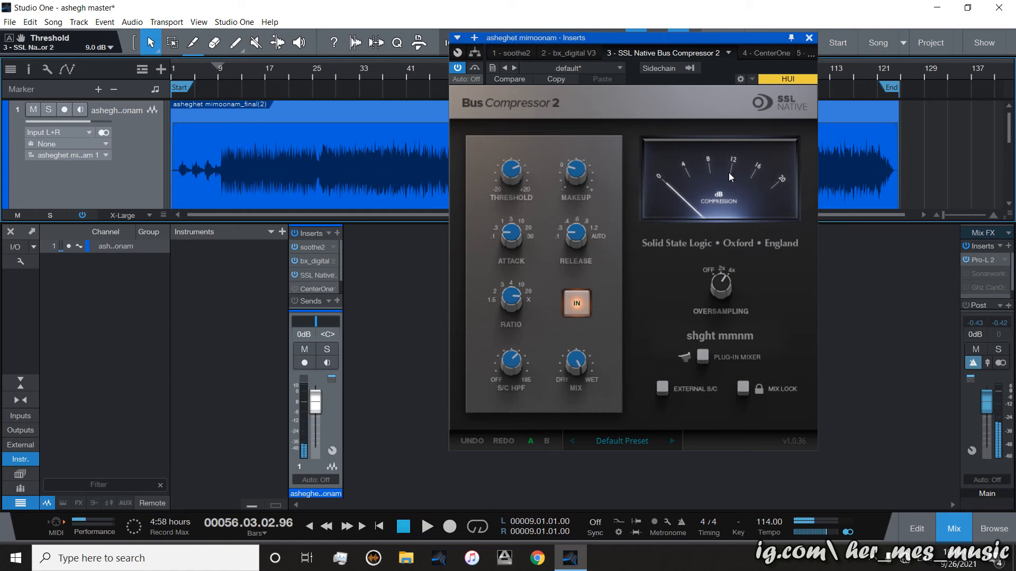
# Review the CenterOne and Pro-DS inserts of the song's channel, playing a short passage to watch the Pro-DS de-essing.
pyautogui.click(760, 53)
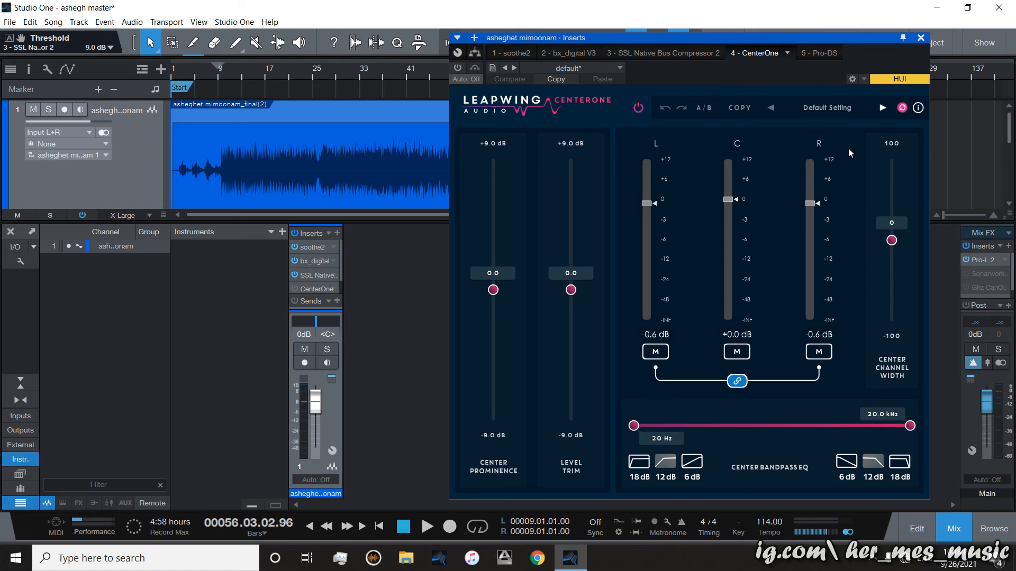
pyautogui.click(815, 53)
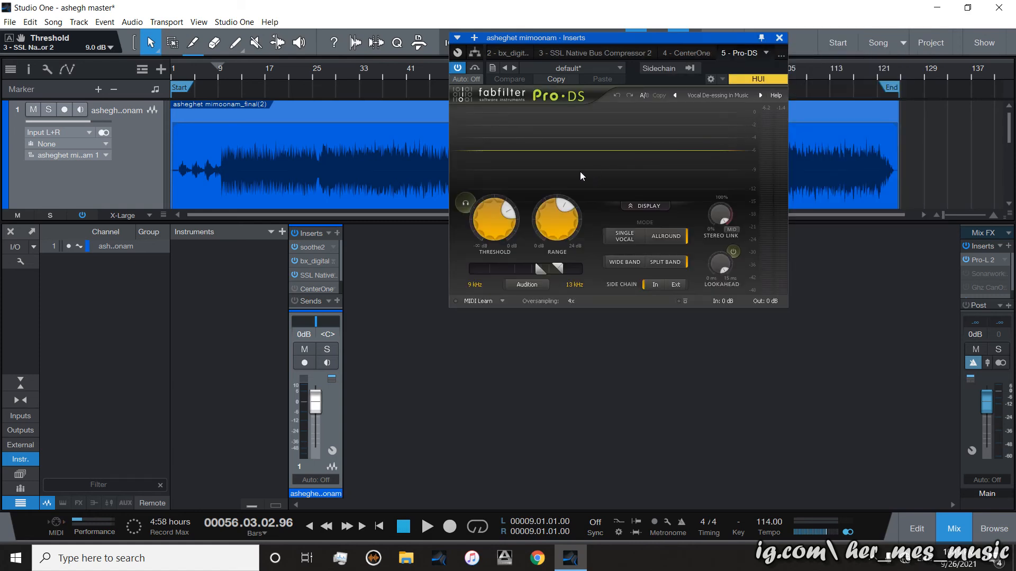
pyautogui.press('space')
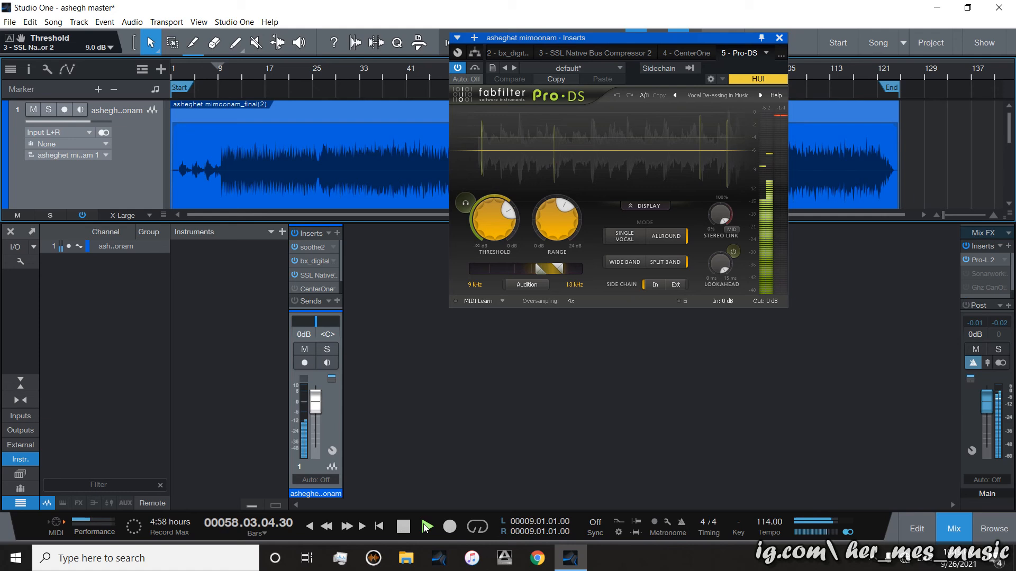
pyautogui.click(404, 527)
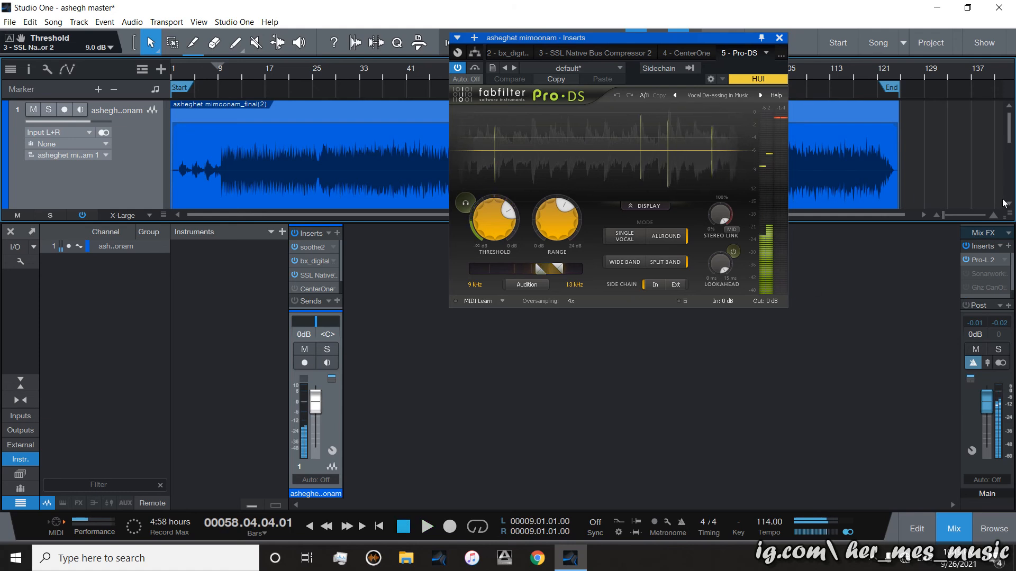
# Open the Pro-L 2 limiter on the Main bus, play a passage to check its gain reduction, and stop at the starting position.
pyautogui.click(987, 262)
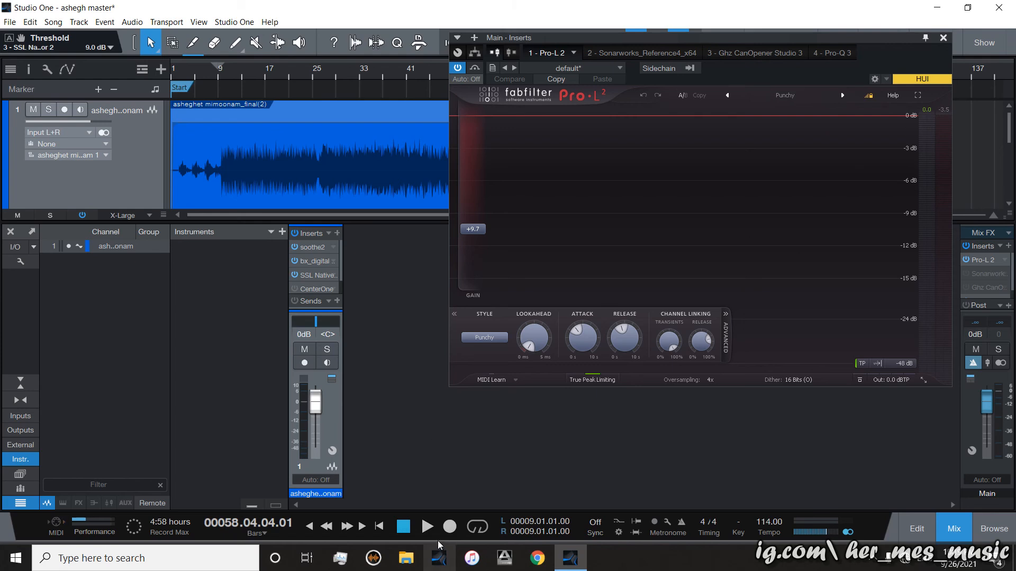
pyautogui.click(427, 527)
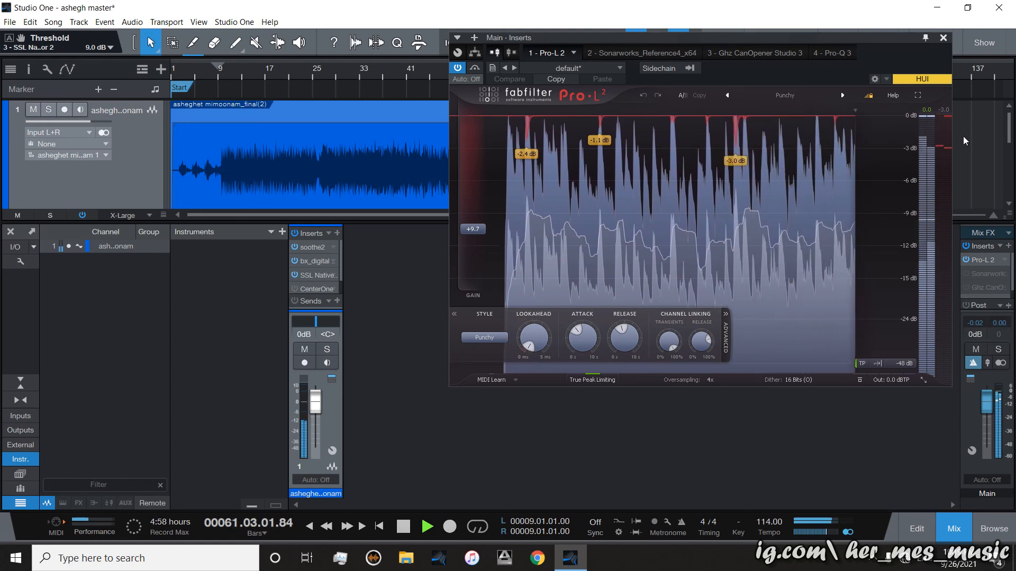
pyautogui.click(403, 527)
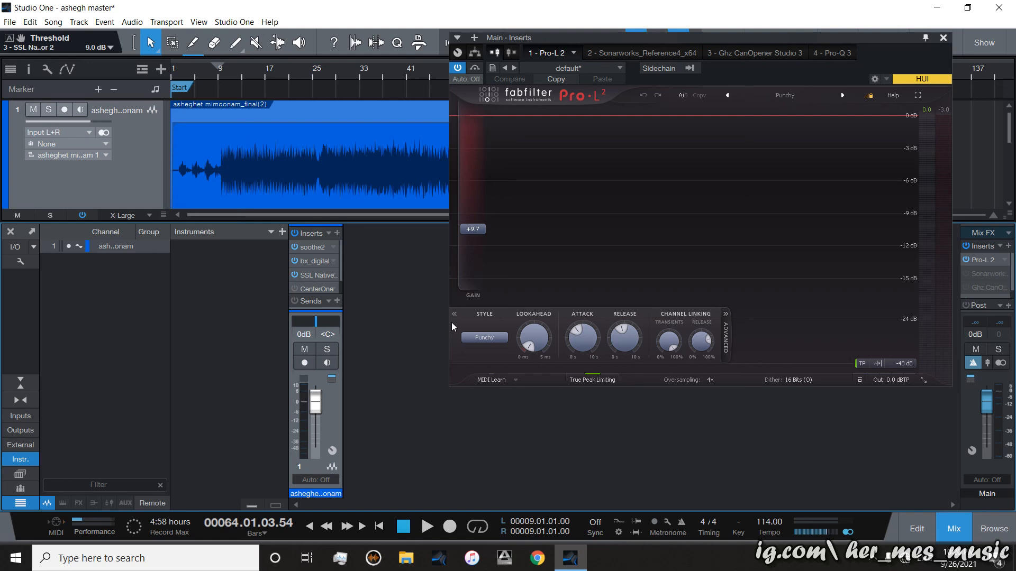
pyautogui.click(404, 532)
pyautogui.click(882, 560)
pyautogui.click(871, 535)
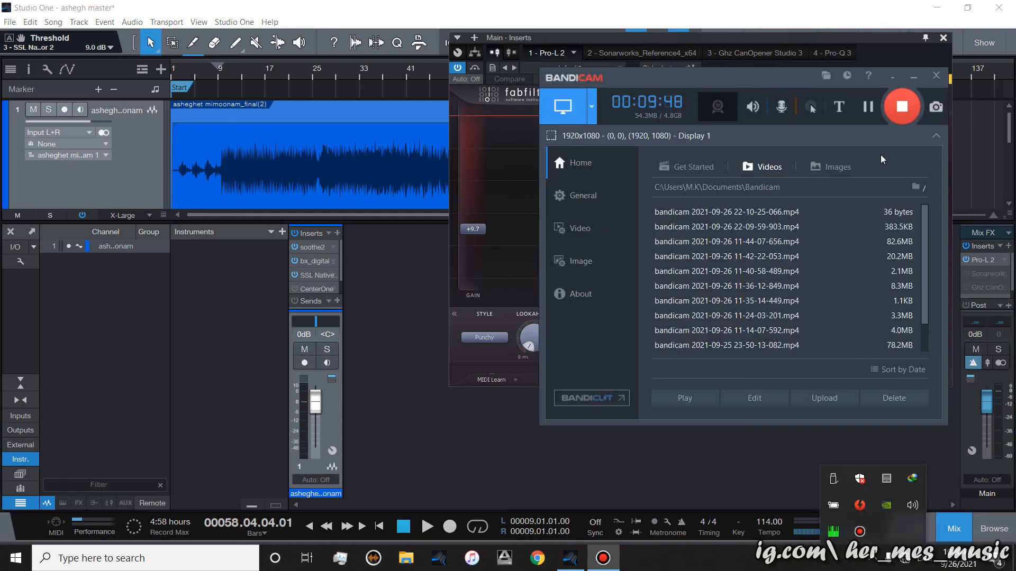